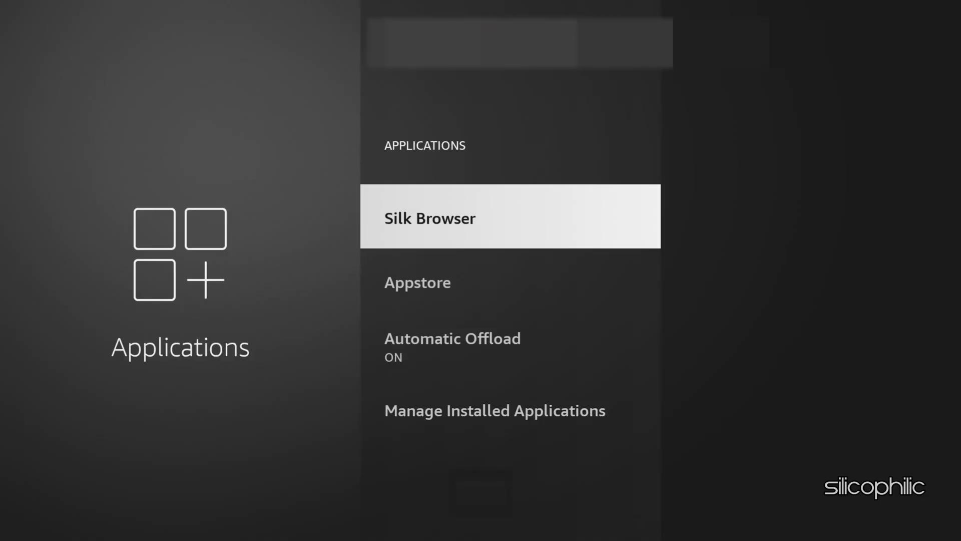
# From Manage Installed Applications, clear the problem app's cache, dropping it from 16.38 KB to 0 B
pyautogui.click(495, 411)
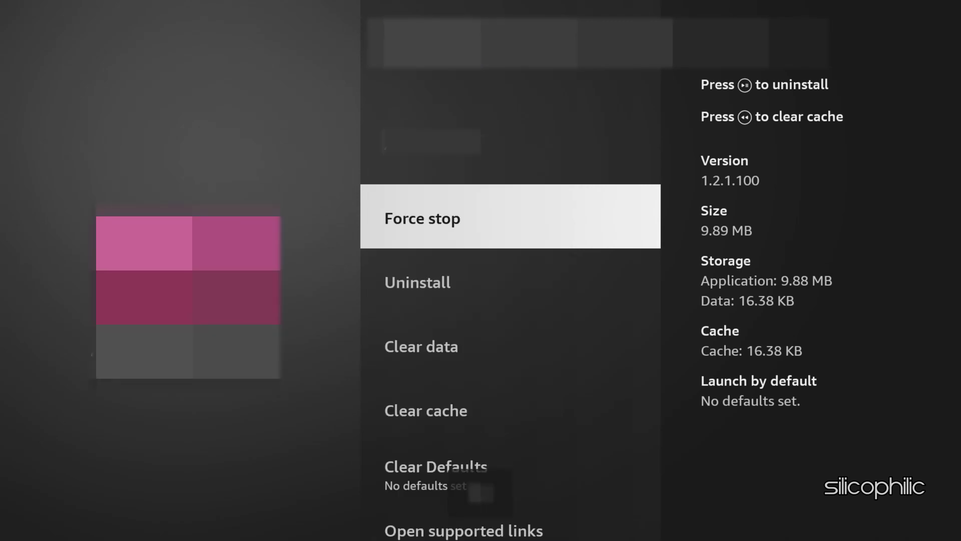
pyautogui.press('Down')
pyautogui.press('Down')
pyautogui.press('Down')
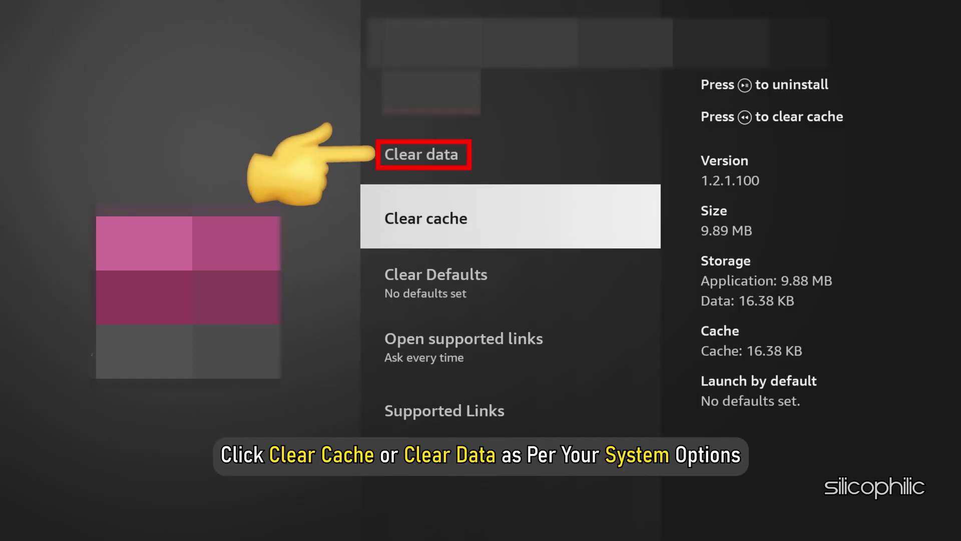
pyautogui.press('Return')
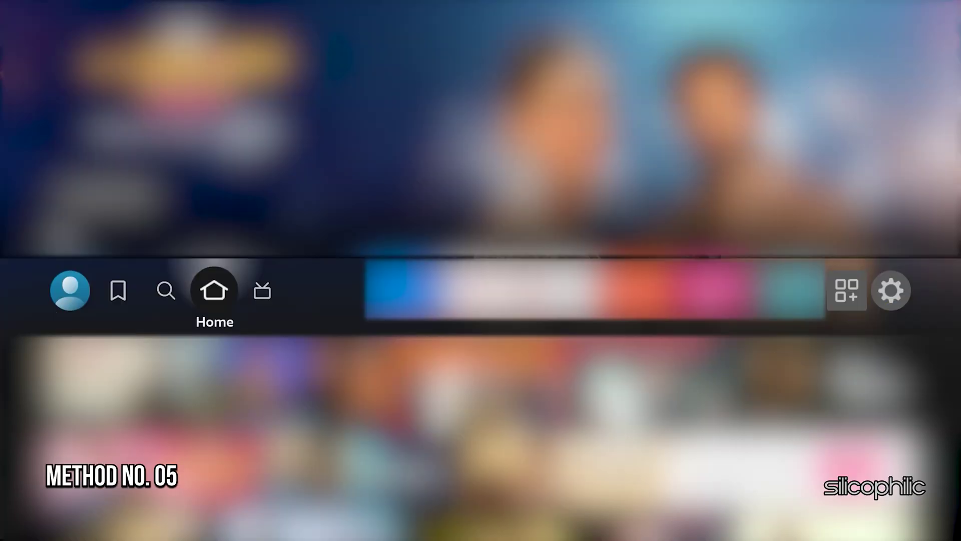
# Go to My Fire TV > About and check for updates, confirming Fire OS 7.6.6.9 is current
pyautogui.press('Right')
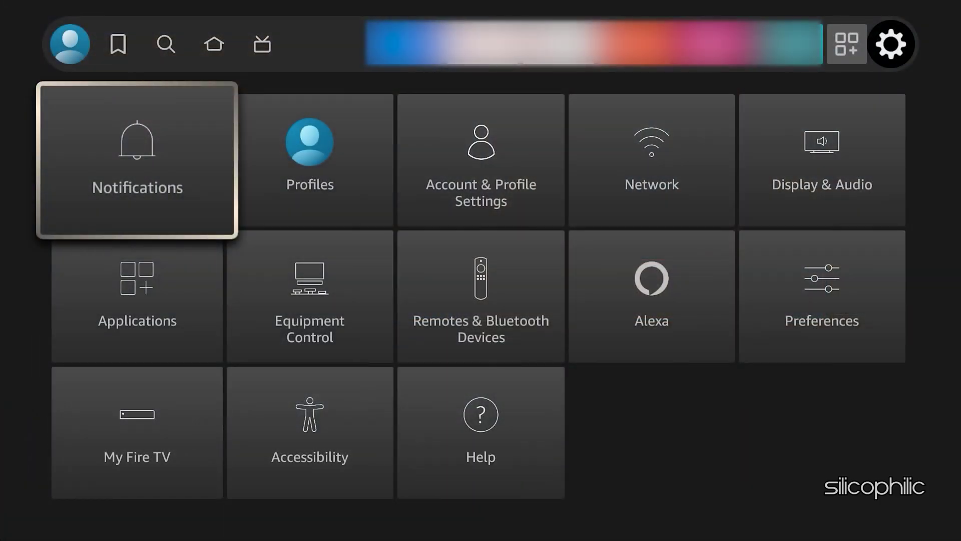
pyautogui.press('Down')
pyautogui.press('Down')
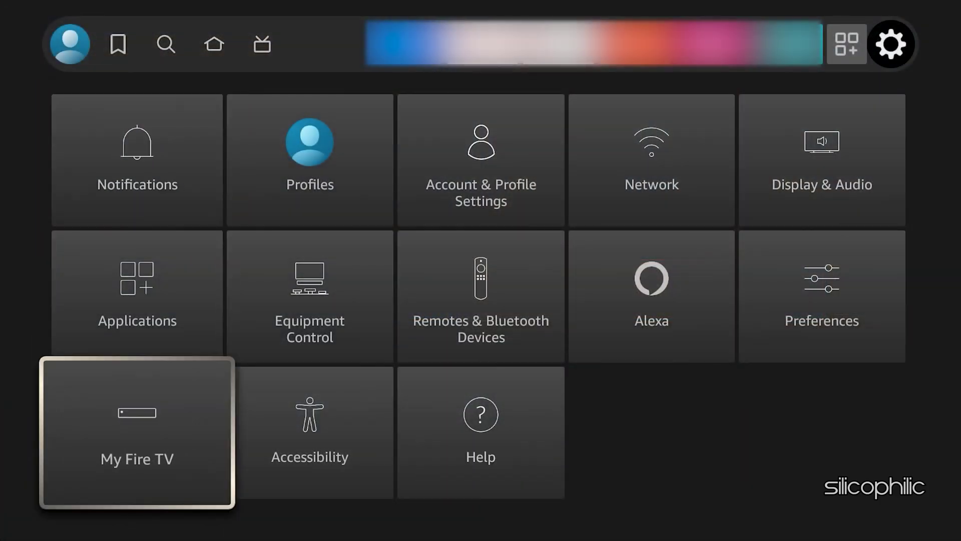
pyautogui.press('Return')
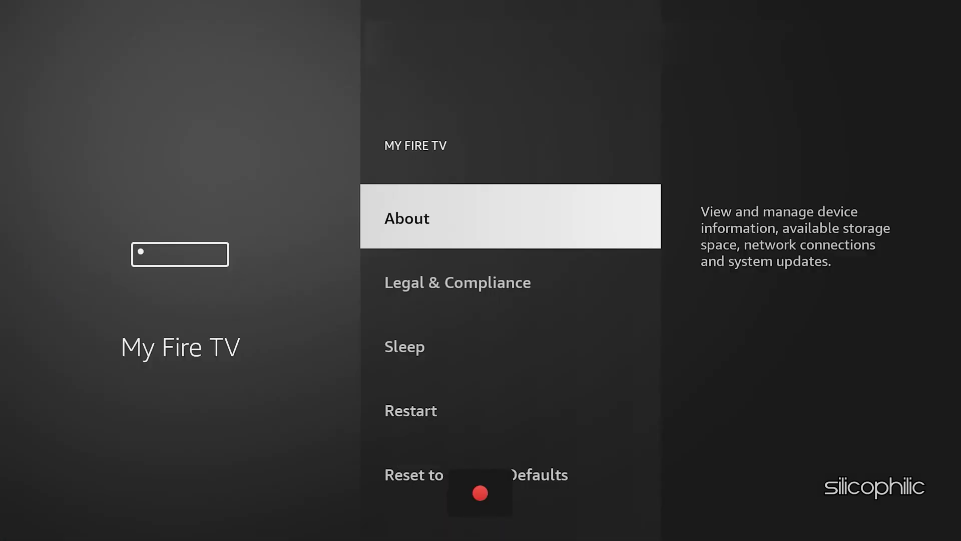
pyautogui.press('Return')
pyautogui.press('Down')
pyautogui.press('Down')
pyautogui.press('Down')
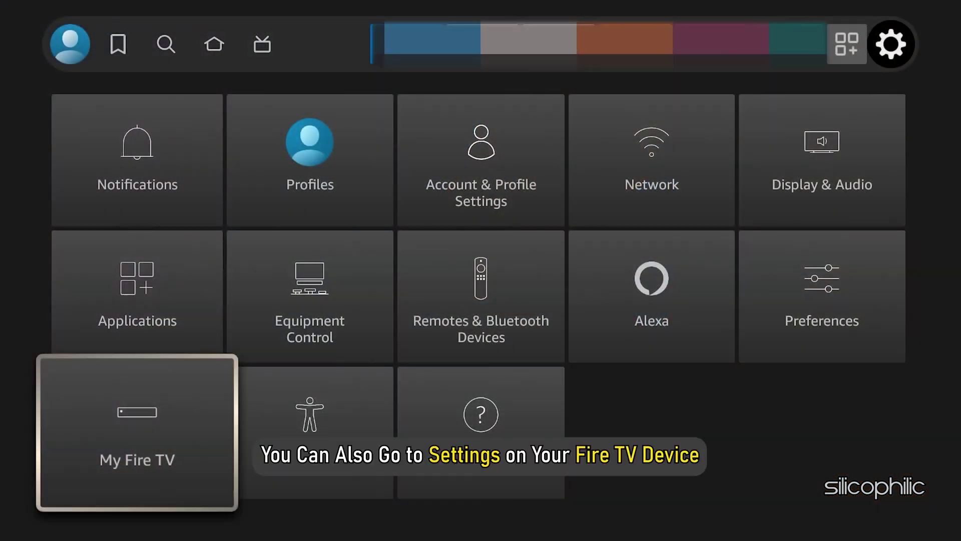
# Go through Applications > Manage Installed Applications to the problematic app's page and its Uninstall option
pyautogui.press('Up')
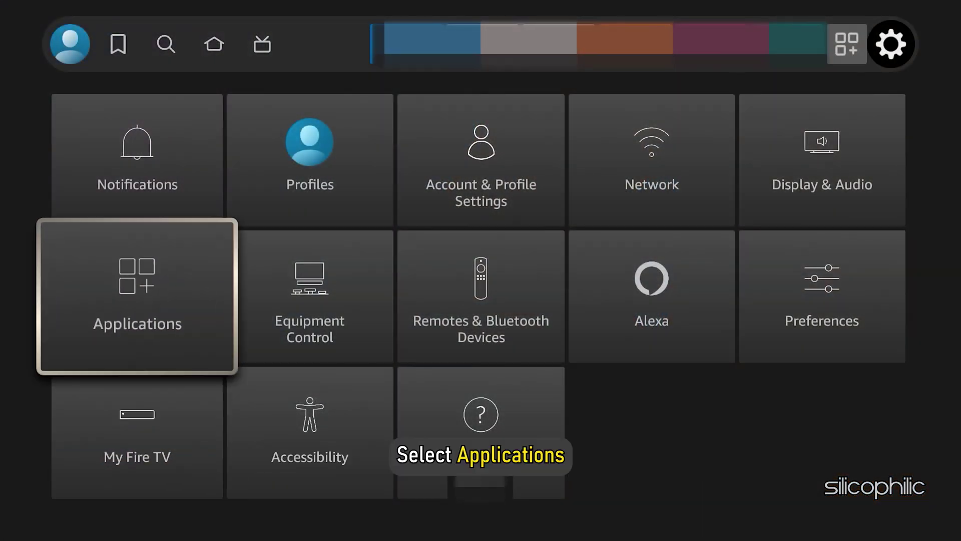
pyautogui.press('Return')
pyautogui.press('Down')
pyautogui.press('Down')
pyautogui.press('Down')
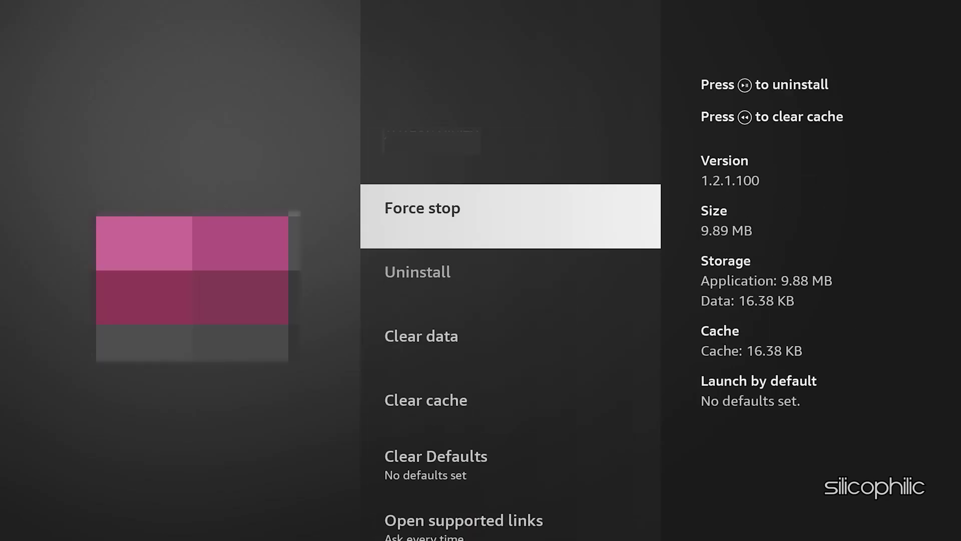
pyautogui.press('Down')
pyautogui.press('Return')
pyautogui.press('Return')
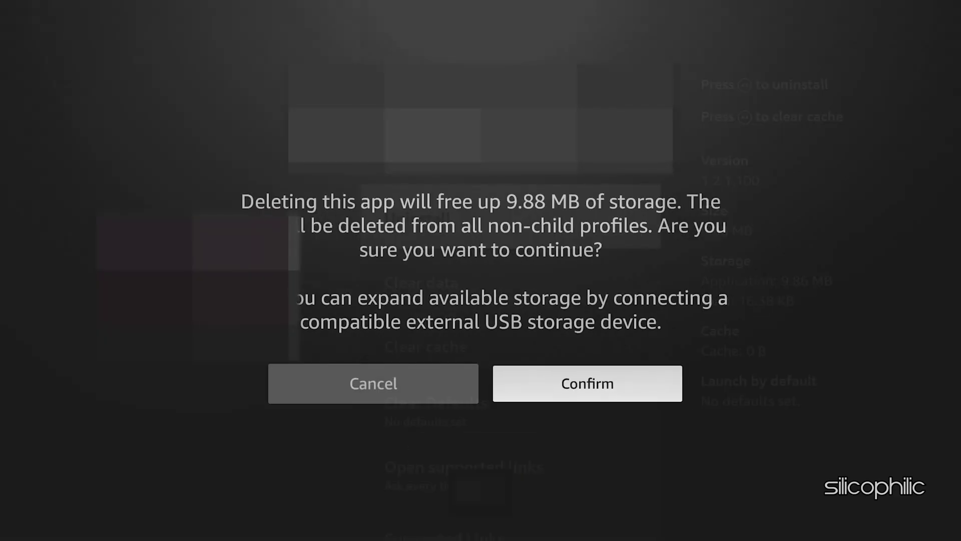